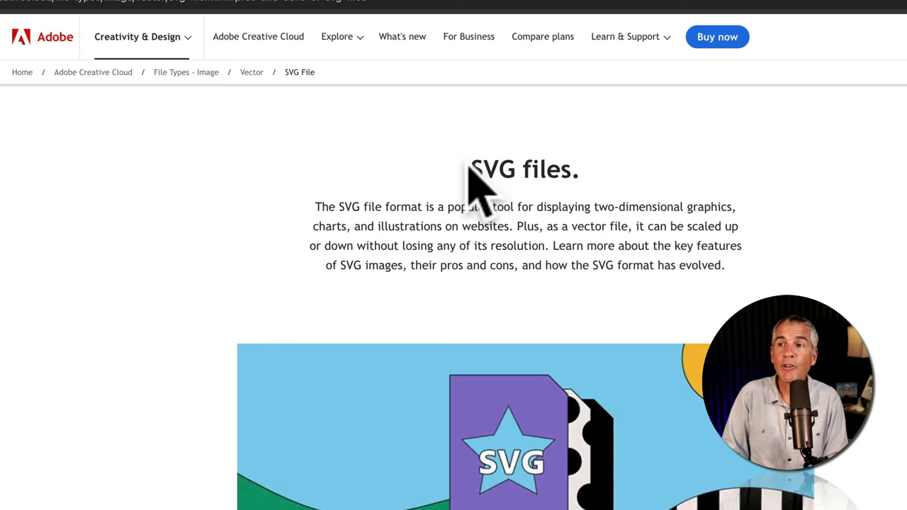
# Step: Highlight the heading about SVG files on the SVG Repo home page
pyautogui.moveTo(468, 168); pyautogui.dragTo(567, 168)
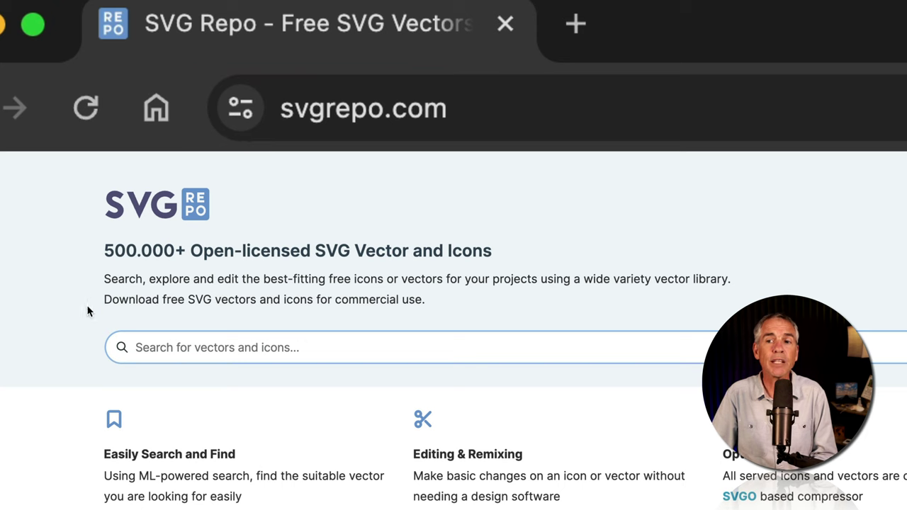
# Step: Go to the Travel Theme Candy Vectors collection and open the Surf sailboat vector page
pyautogui.scroll(-4, 91, 334)
pyautogui.click(202, 385)
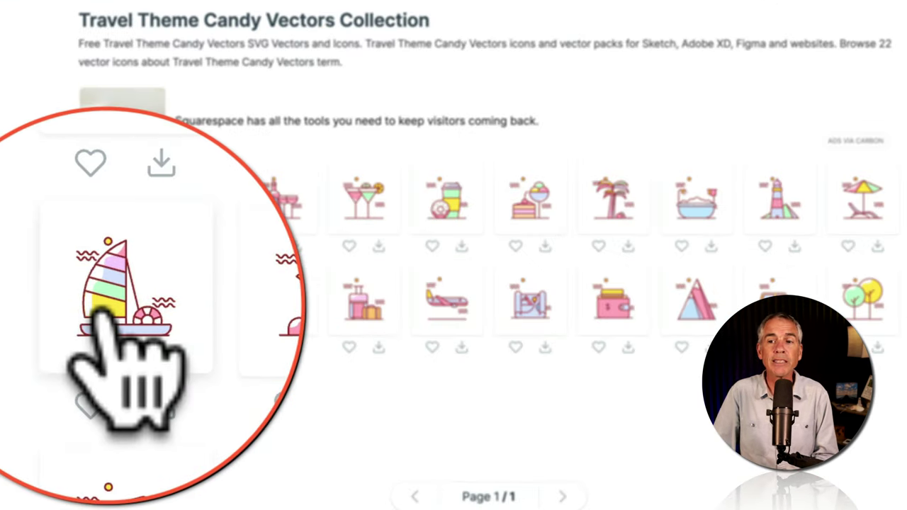
pyautogui.click(117, 303)
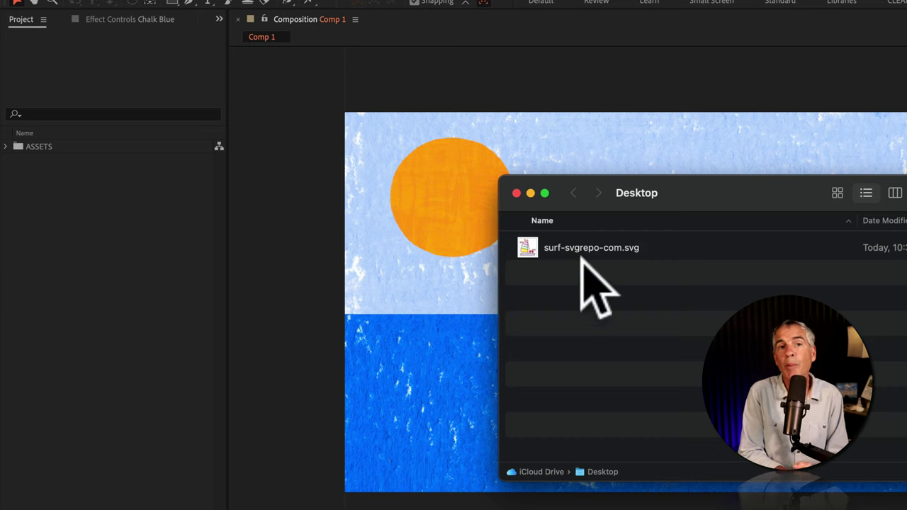
# Step: Try bringing surf-svgrepo-com.svg into After Effects through its import dialog
pyautogui.moveTo(581, 255); pyautogui.dragTo(21, 256)
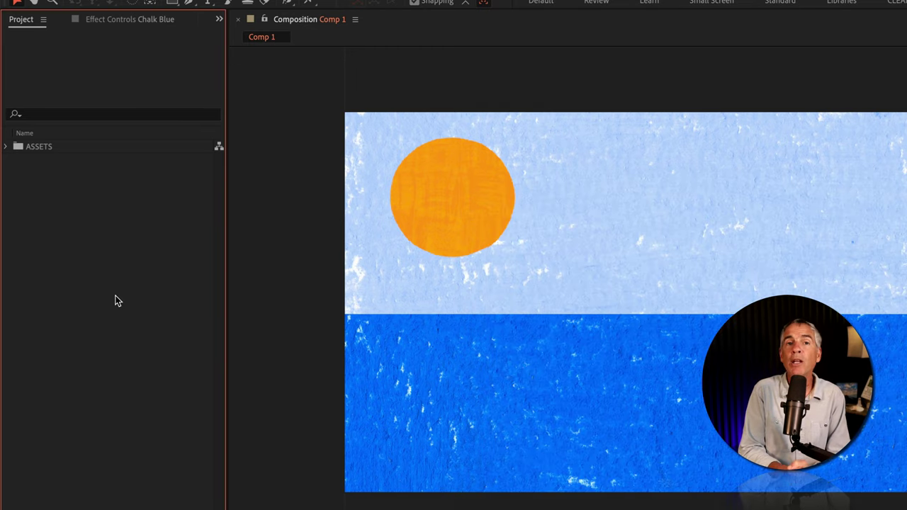
pyautogui.doubleClick(116, 300)
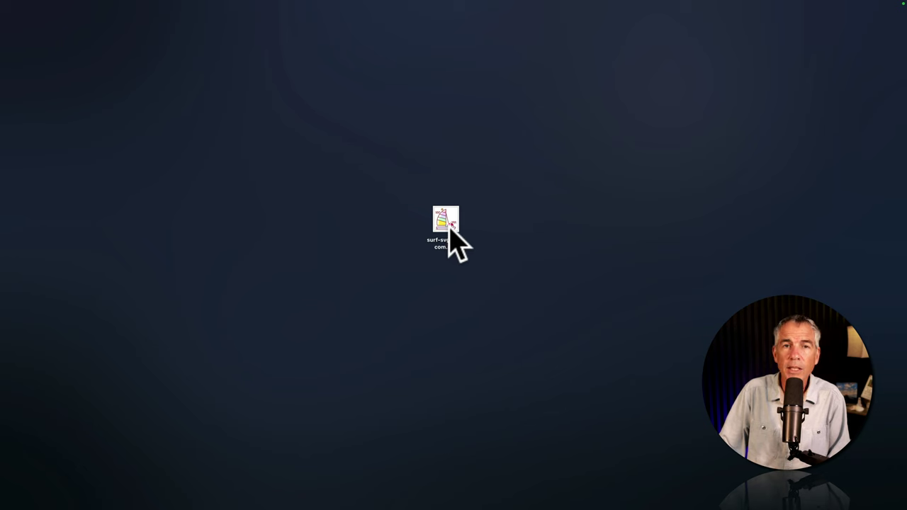
# Step: Open surf-svgrepo-com.svg in Illustrator and bring up the Layers panel
pyautogui.click(450, 236)
pyautogui.moveTo(450, 237); pyautogui.dragTo(158, 479)
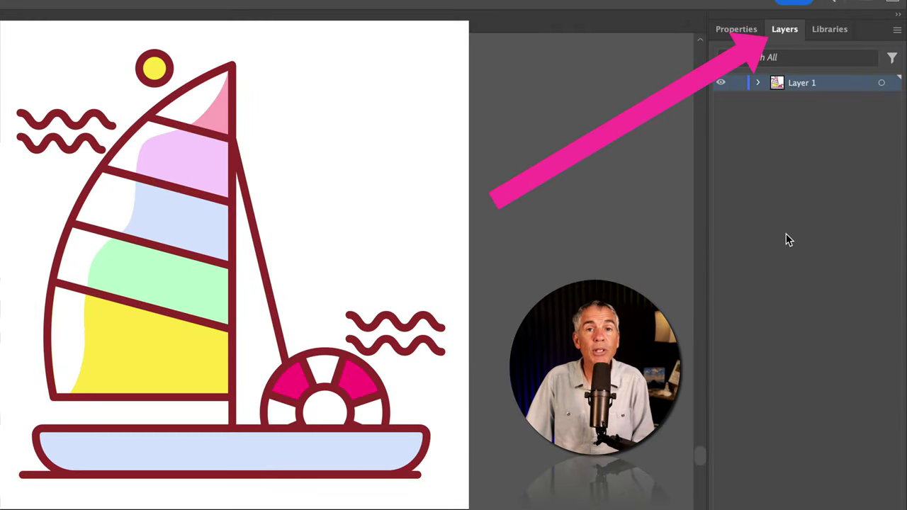
pyautogui.click(787, 239)
# Step: Expand Layer 1 and toggle visibility of the sun and boat paths to identify them
pyautogui.click(813, 92)
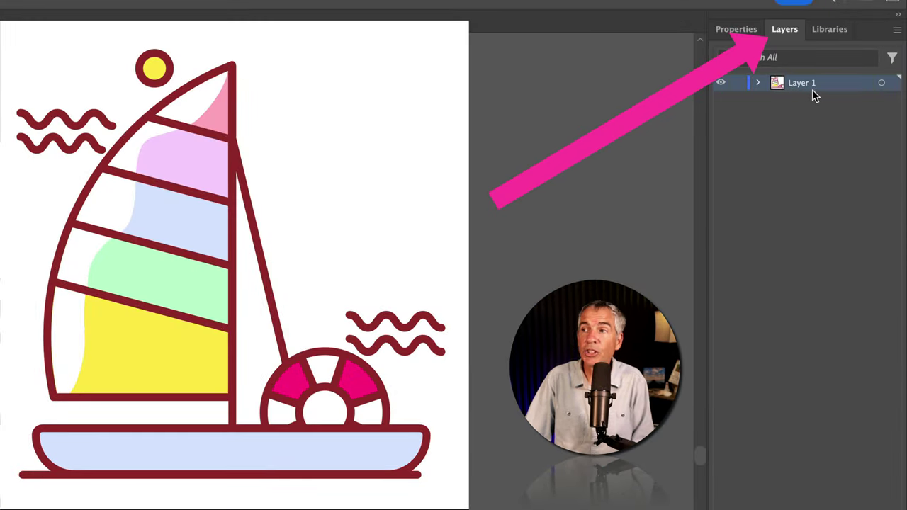
pyautogui.click(758, 82)
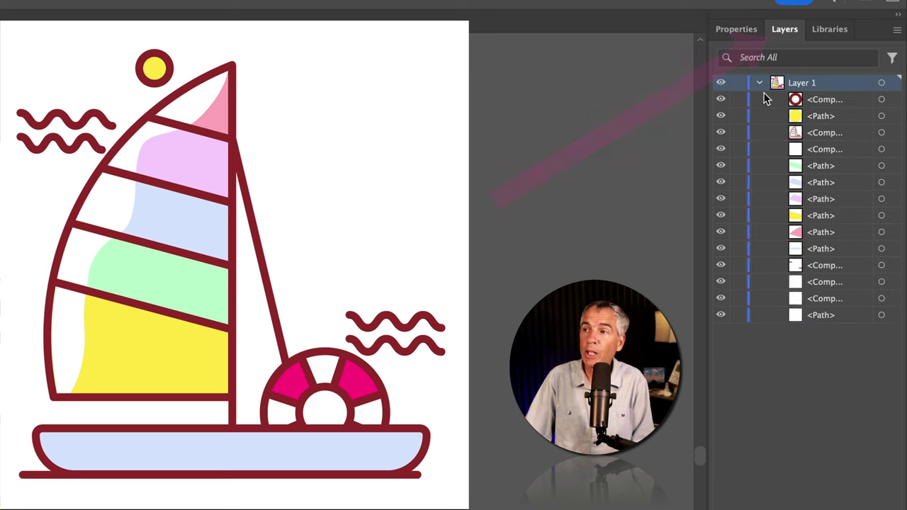
pyautogui.click(817, 103)
pyautogui.click(721, 99)
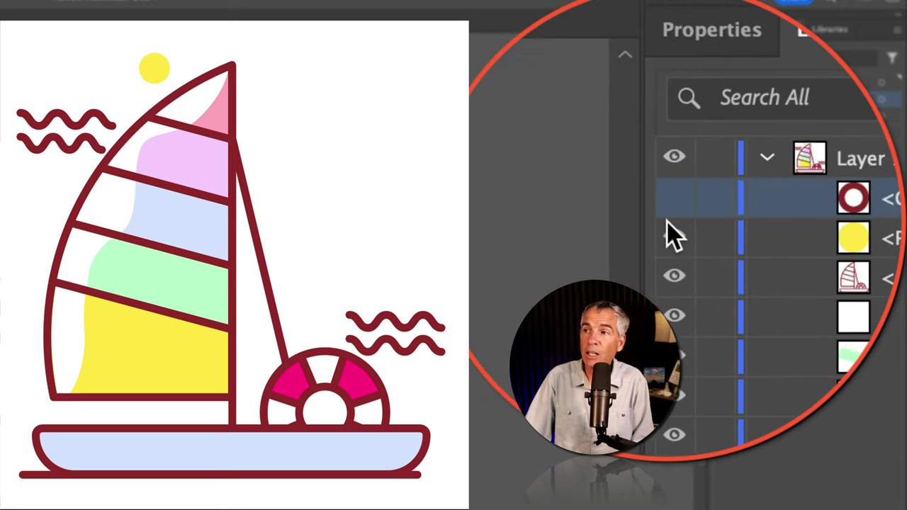
pyautogui.click(721, 115)
pyautogui.moveTo(669, 238); pyautogui.dragTo(670, 145)
pyautogui.click(670, 236)
pyautogui.click(669, 236)
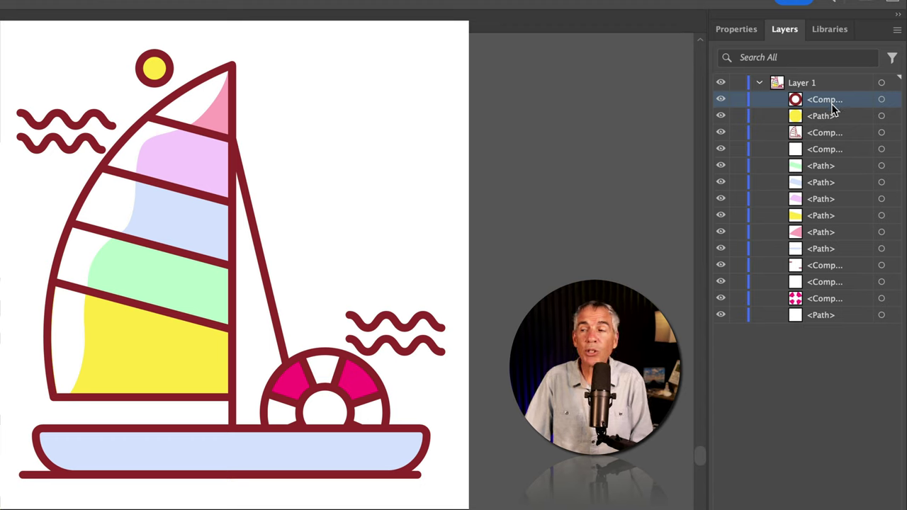
# Step: Split Layer 1's fourteen paths into separate layers with Release to Layers (Sequence)
pyautogui.keyDown('shift'); pyautogui.click(833, 316); pyautogui.keyUp('shift')
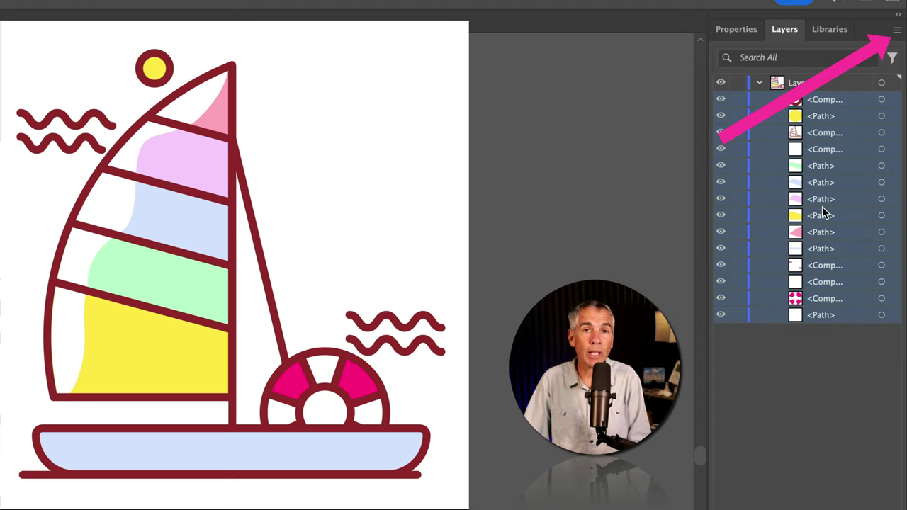
pyautogui.click(809, 371)
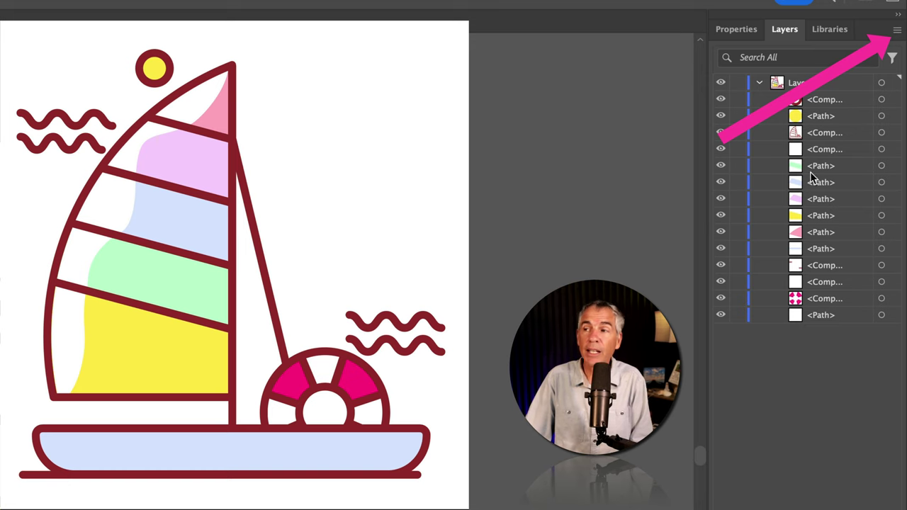
pyautogui.click(750, 87)
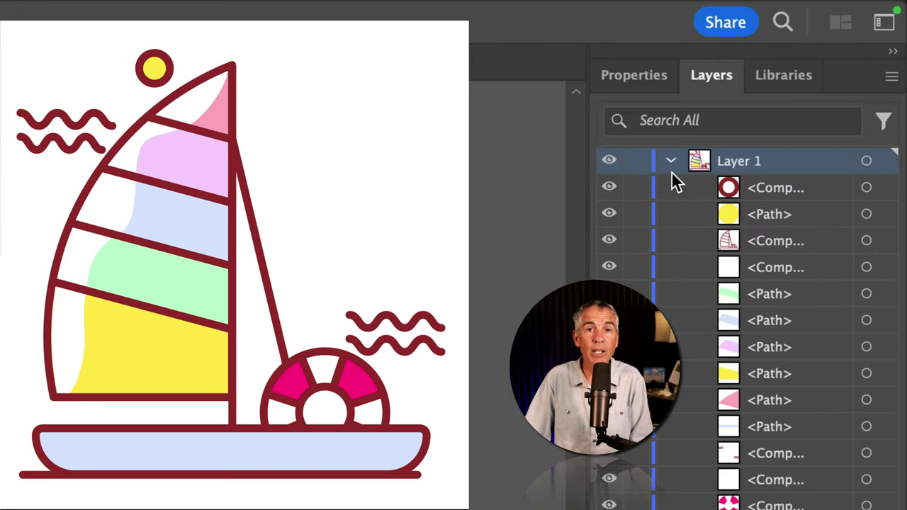
pyautogui.click(892, 79)
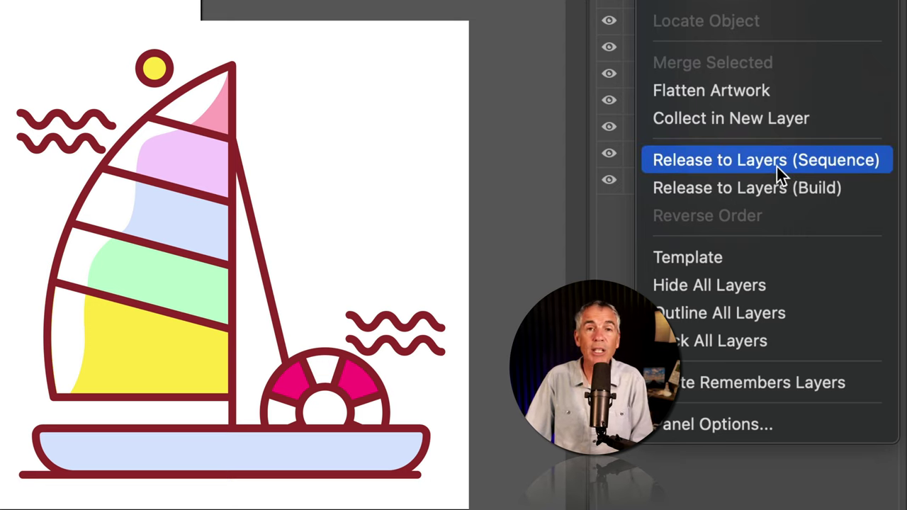
pyautogui.click(776, 165)
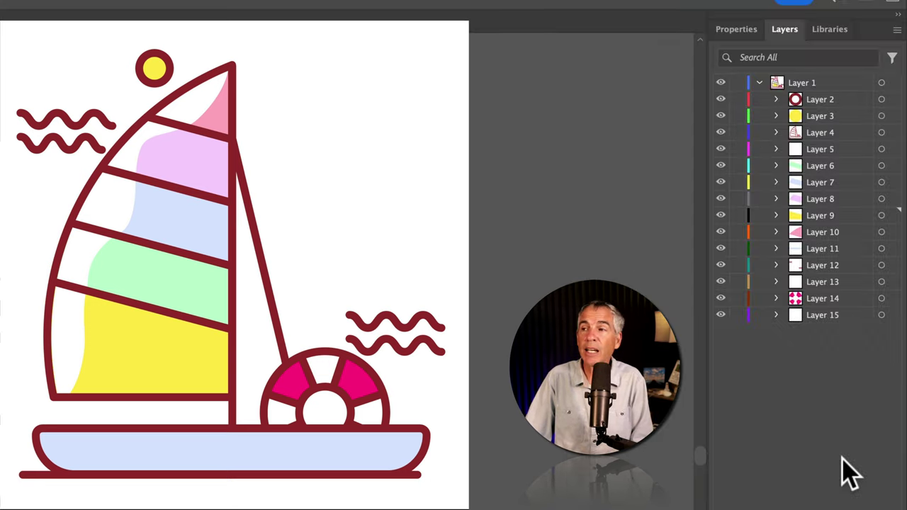
# Step: Drag Layers 2 through 15 above Layer 1, then delete the emptied Layer 1
pyautogui.click(822, 99)
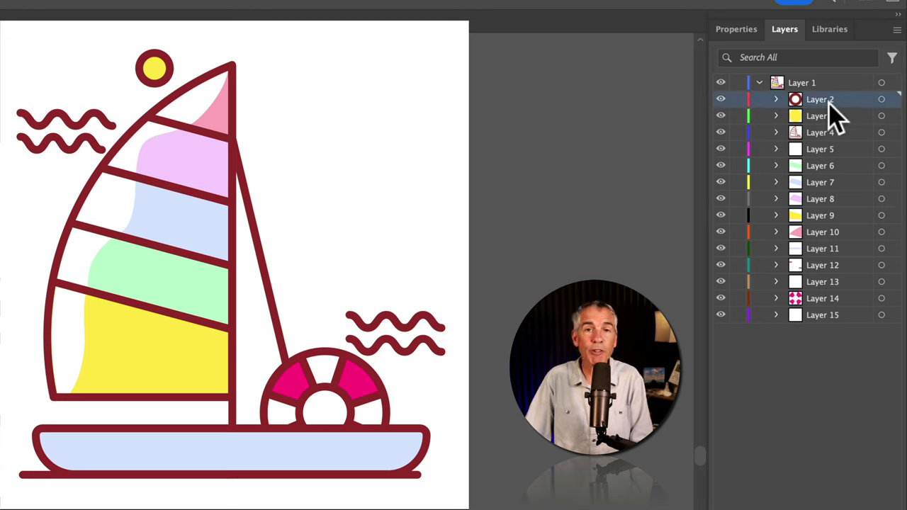
pyautogui.keyDown('shift'); pyautogui.click(826, 316); pyautogui.keyUp('shift')
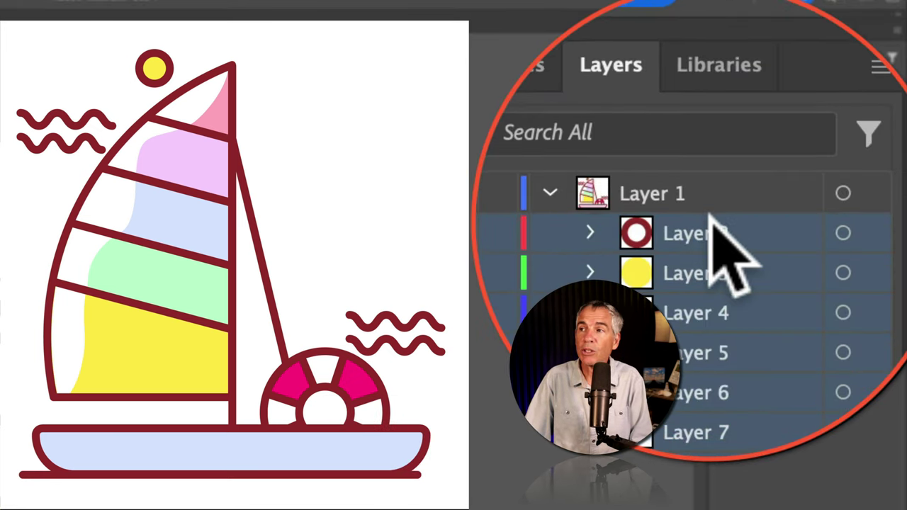
pyautogui.moveTo(710, 216); pyautogui.dragTo(665, 196)
pyautogui.click(789, 319)
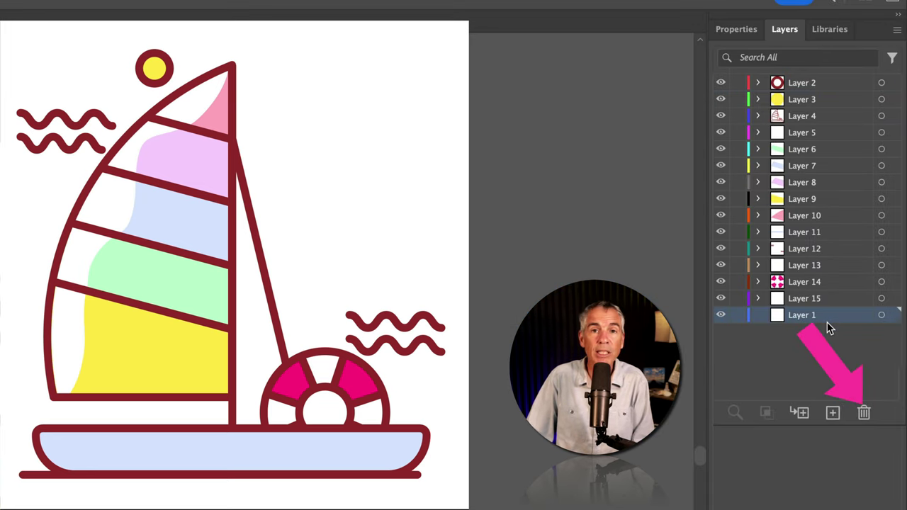
pyautogui.click(865, 415)
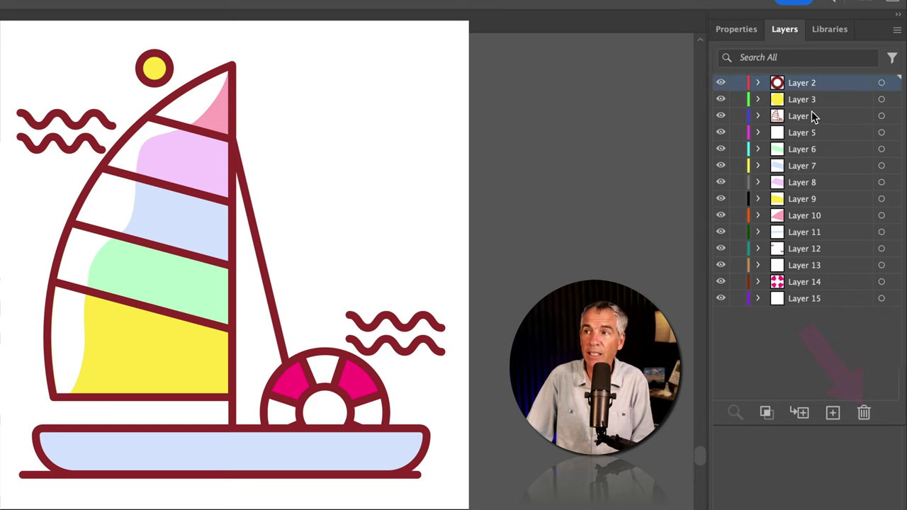
# Step: Rename Layers 2–7 to Sun Stroke, Sun Fill, Boat Outline, Sail Highlight, Sail Green and Sail Blue
pyautogui.doubleClick(802, 82)
pyautogui.write('Sun Stroke')
pyautogui.press('Return')
pyautogui.doubleClick(783, 100)
pyautogui.write('Sun Fill')
pyautogui.press('Return')
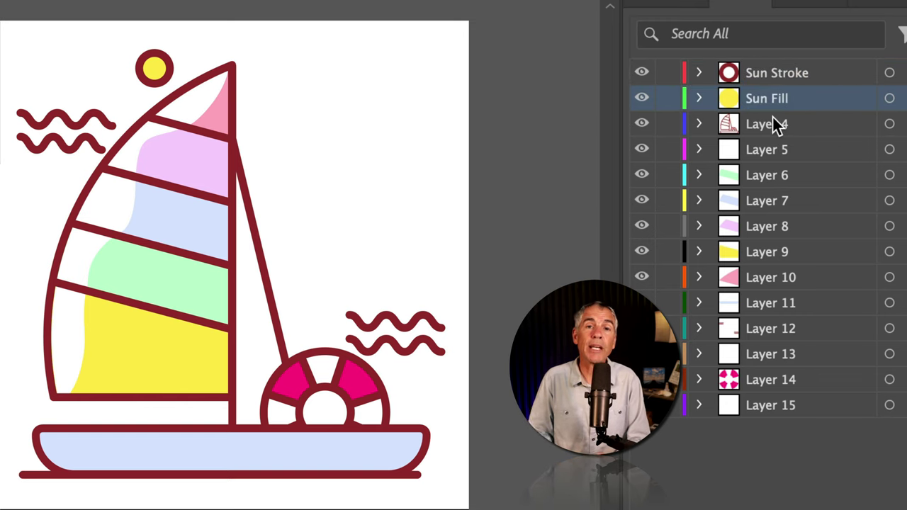
pyautogui.doubleClick(777, 126)
pyautogui.write('Boat STtline')
pyautogui.press('Return')
pyautogui.doubleClick(753, 149)
pyautogui.write('Sail Highligh')
pyautogui.press('Return')
pyautogui.doubleClick(816, 175)
pyautogui.write('Sail Green')
pyautogui.press('Return')
pyautogui.doubleClick(752, 202)
pyautogui.write('Sail Blue')
pyautogui.press('Return')
# Step: Name the remaining layers Sail Purple, Sail Yellow, Sail Pink, Boat Blue, Empty, Empty and Preserver Fill
pyautogui.doubleClick(775, 226)
pyautogui.write('Sail Purple')
pyautogui.press('Return')
pyautogui.doubleClick(784, 252)
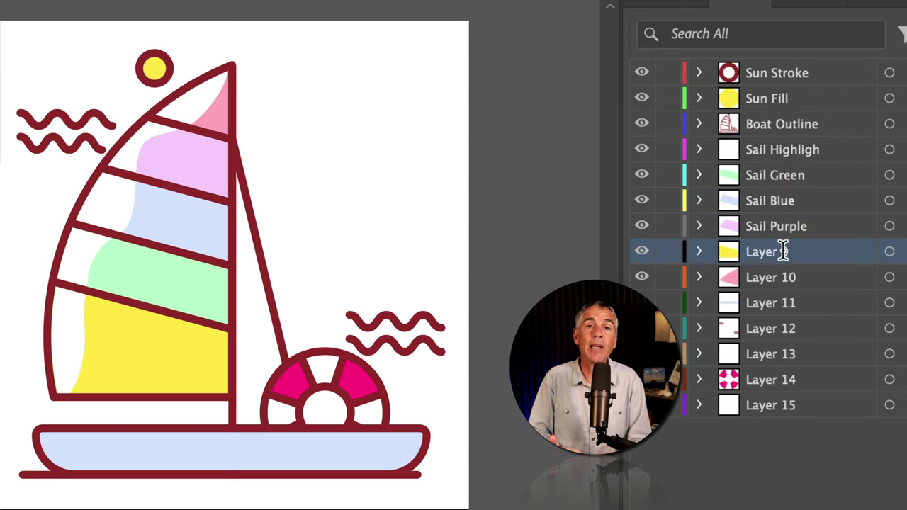
pyautogui.write('Sail Yellow')
pyautogui.press('Return')
pyautogui.doubleClick(784, 277)
pyautogui.write('Sail Pink')
pyautogui.press('Return')
pyautogui.doubleClick(762, 302)
pyautogui.write('Boat Blue')
pyautogui.press('Return')
pyautogui.doubleClick(764, 328)
pyautogui.write('Win')
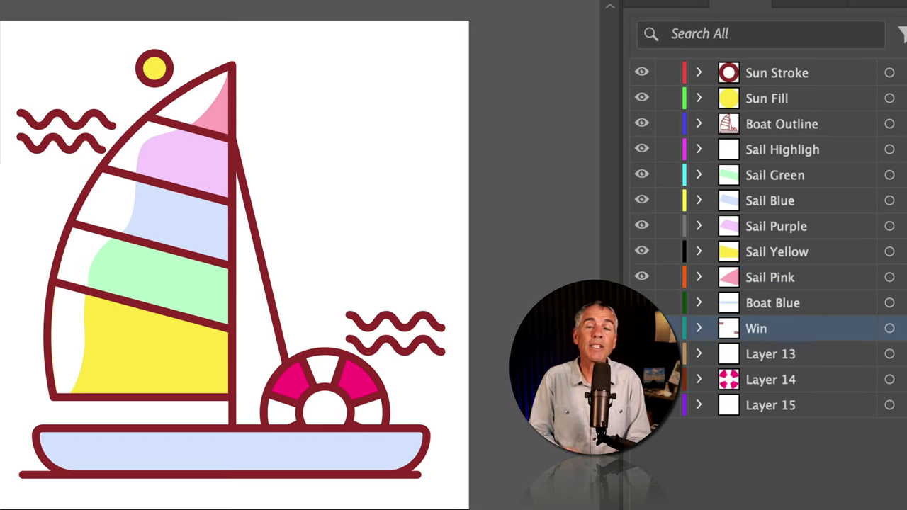
pyautogui.click(767, 355)
pyautogui.doubleClick(763, 354)
pyautogui.write('Empty')
pyautogui.press('Return')
pyautogui.doubleClick(800, 406)
pyautogui.write('Empty')
pyautogui.doubleClick(787, 381)
pyautogui.write('Preserver Fill')
pyautogui.press('Return')
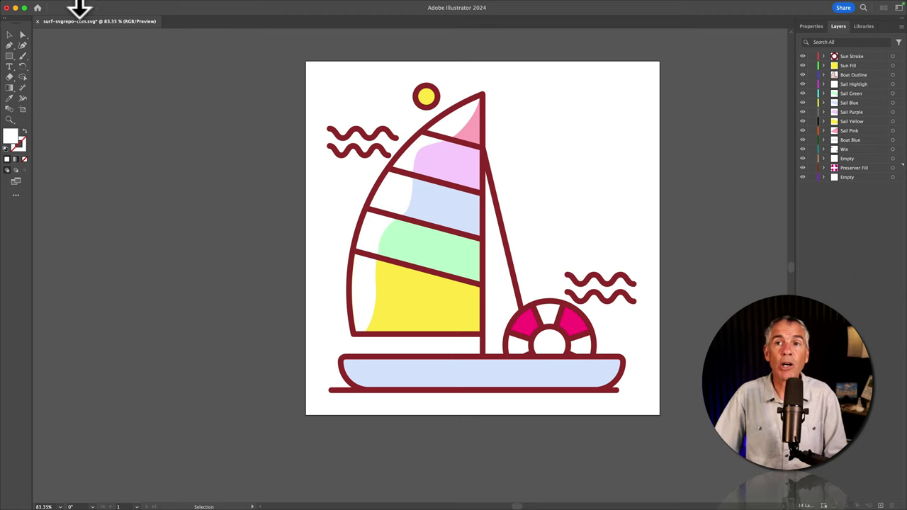
# Step: Save the artwork as Sailboat SVG.ai in Adobe Illustrator format, version Illustrator 2020
pyautogui.moveTo(71, 8)
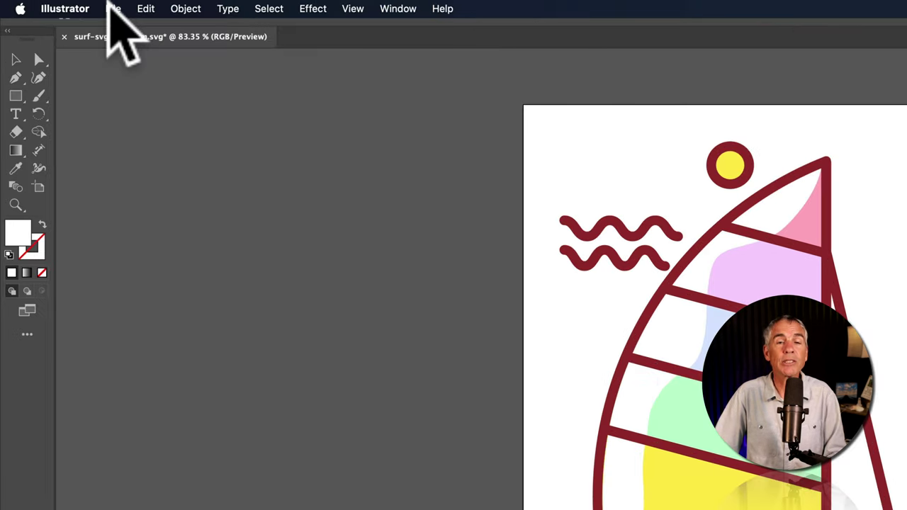
pyautogui.click(65, 5)
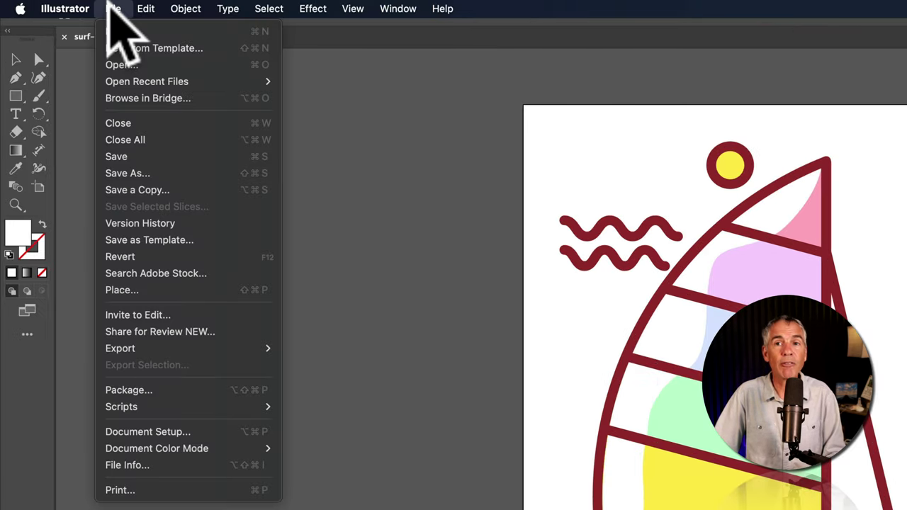
pyautogui.click(146, 173)
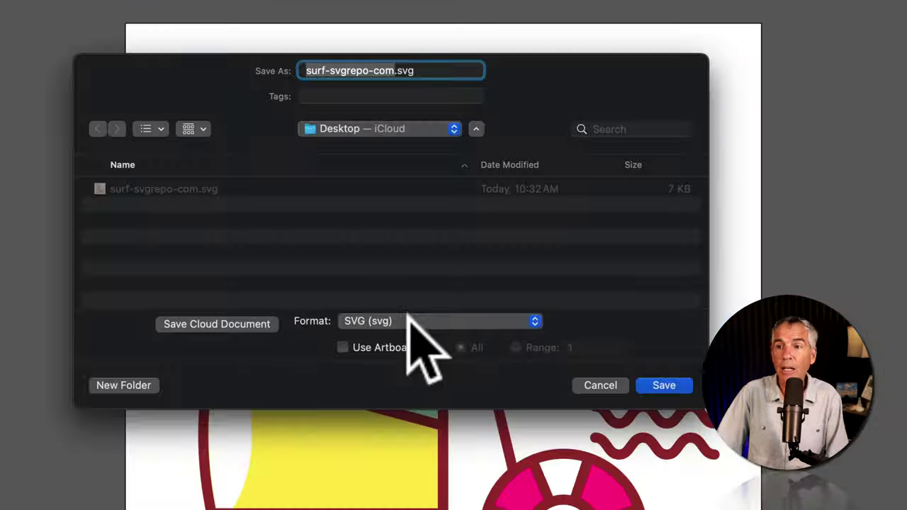
pyautogui.click(411, 323)
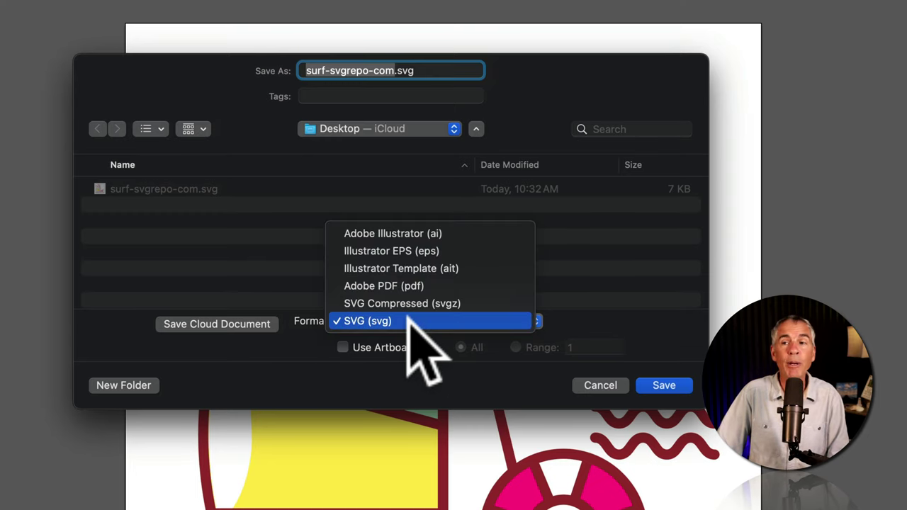
pyautogui.click(467, 234)
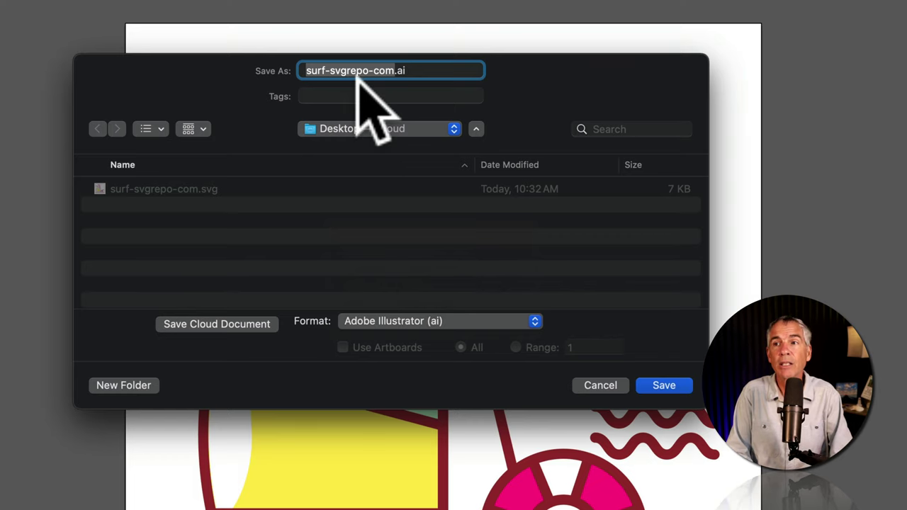
pyautogui.write('Sailboat')
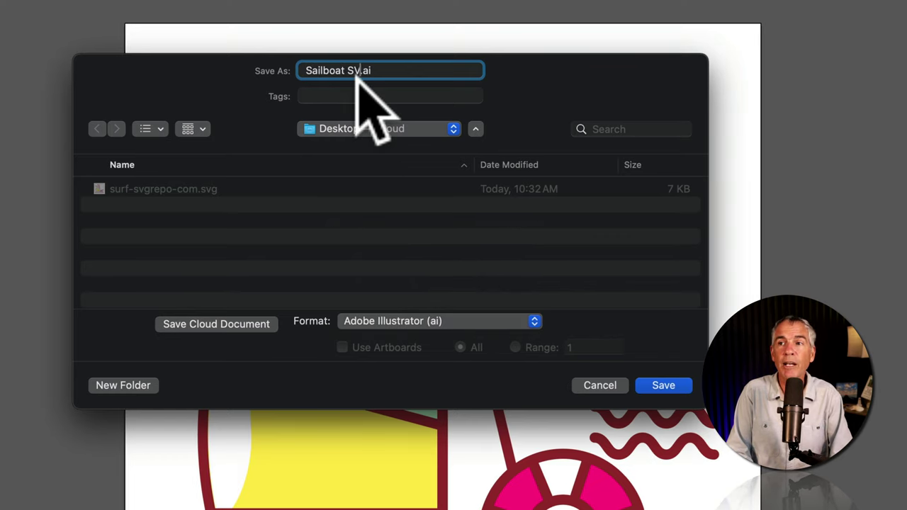
pyautogui.write(' SVG')
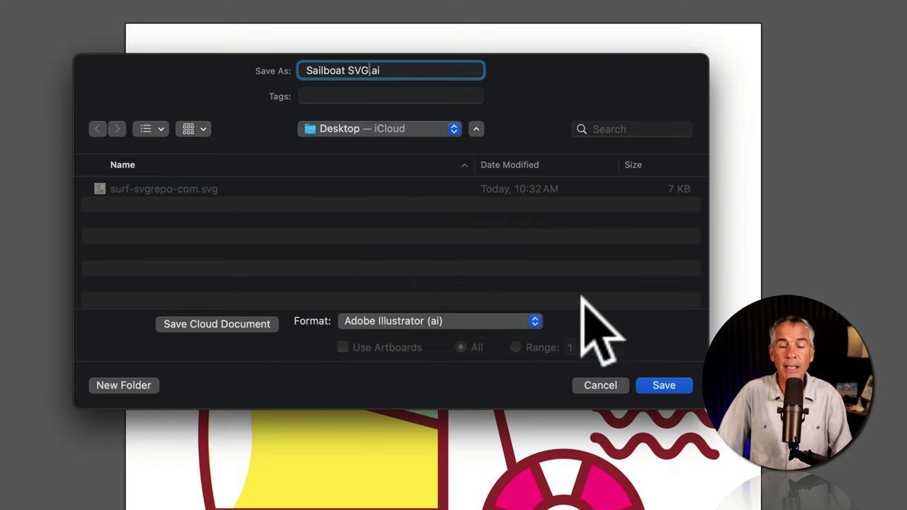
pyautogui.click(670, 380)
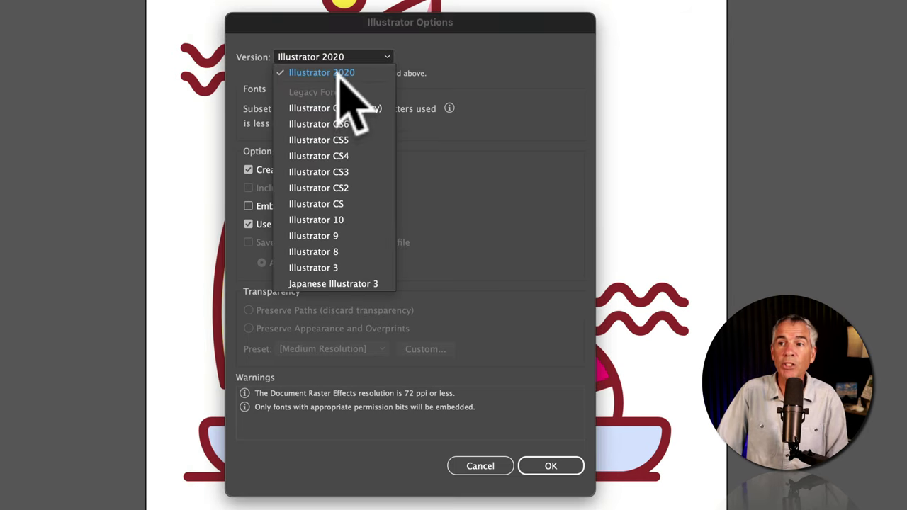
pyautogui.click(310, 72)
pyautogui.click(550, 466)
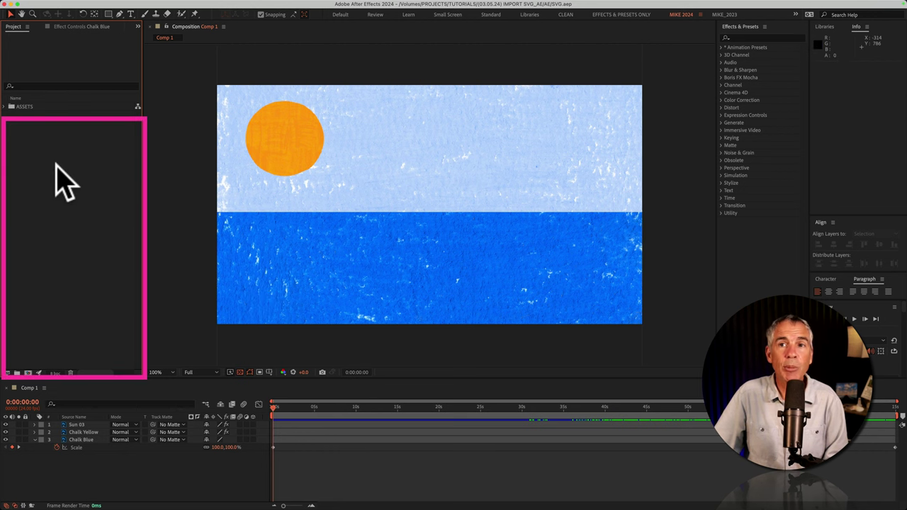
# Step: Import Sailboat SVG.ai into the After Effects project as Composition - Retain Layer Sizes
pyautogui.doubleClick(54, 163)
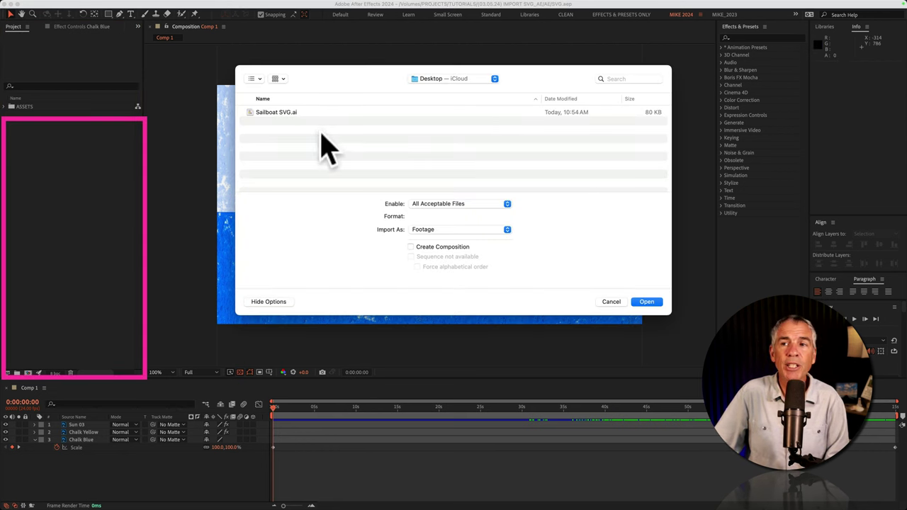
pyautogui.click(283, 113)
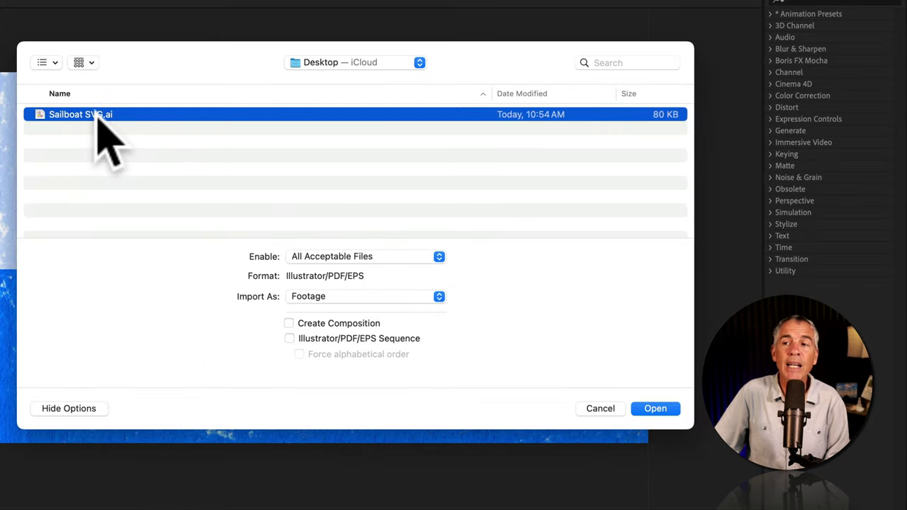
pyautogui.click(340, 297)
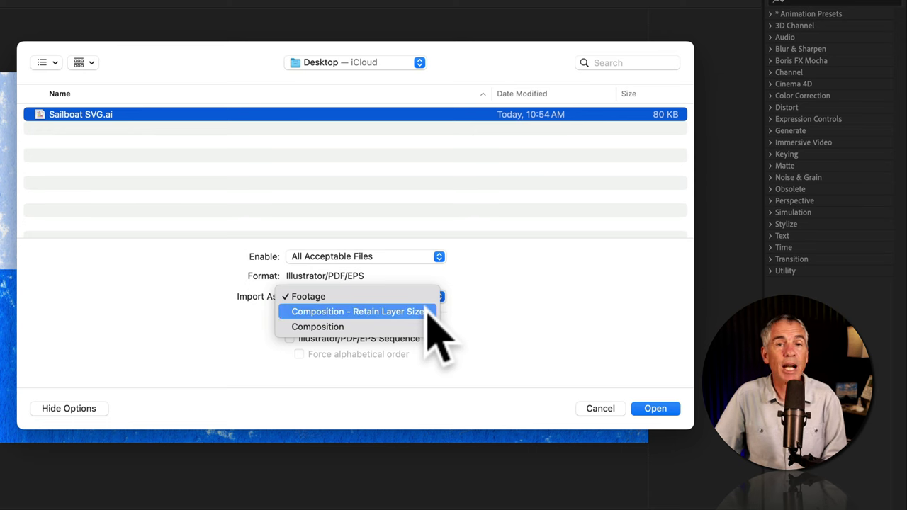
pyautogui.click(368, 312)
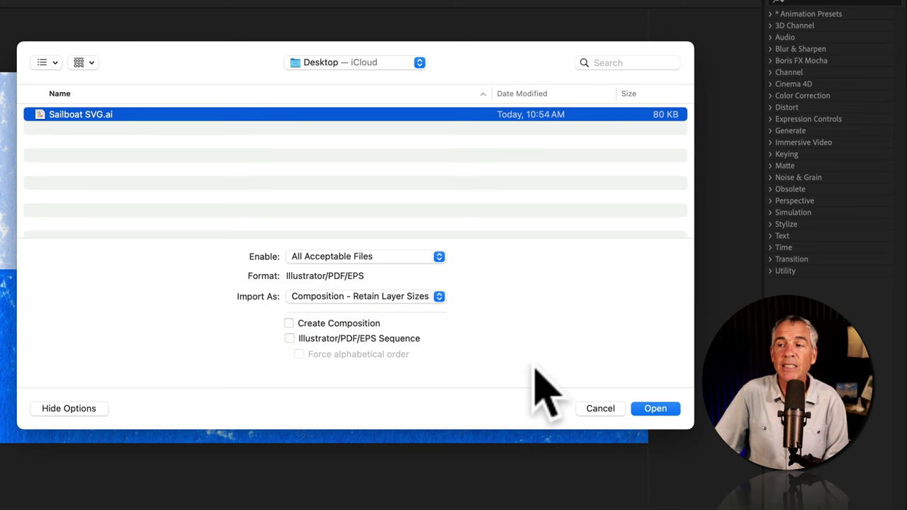
pyautogui.click(656, 409)
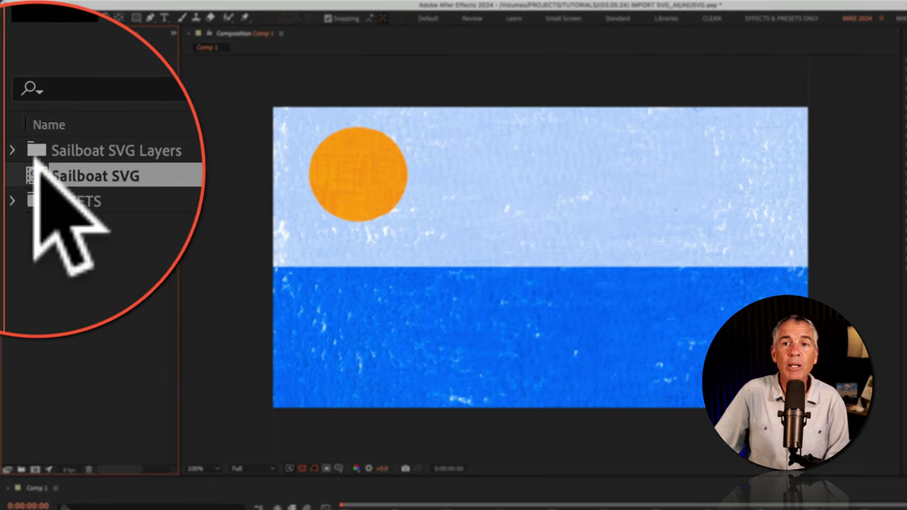
# Step: Open the Sailboat SVG comp, enlarge the timeline to inspect its named layers, then restore the viewer
pyautogui.doubleClick(15, 144)
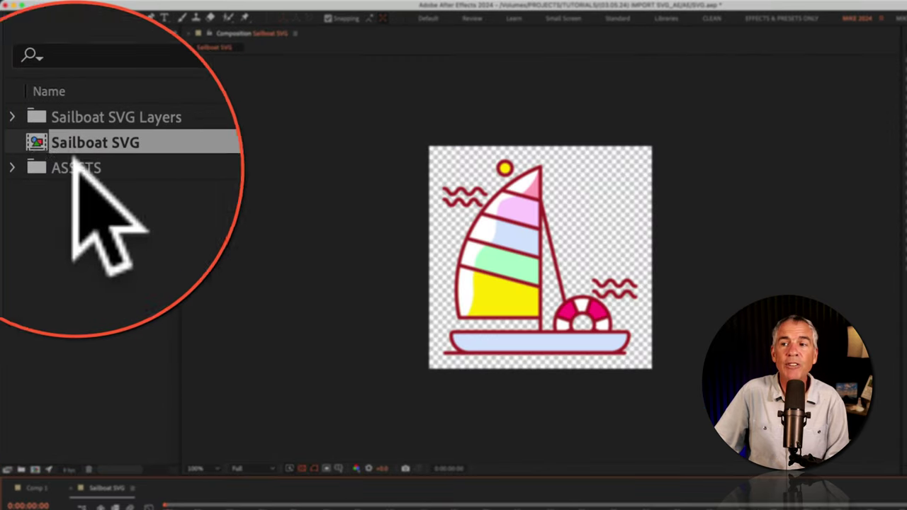
pyautogui.moveTo(171, 475); pyautogui.dragTo(170, 209)
pyautogui.click(95, 396)
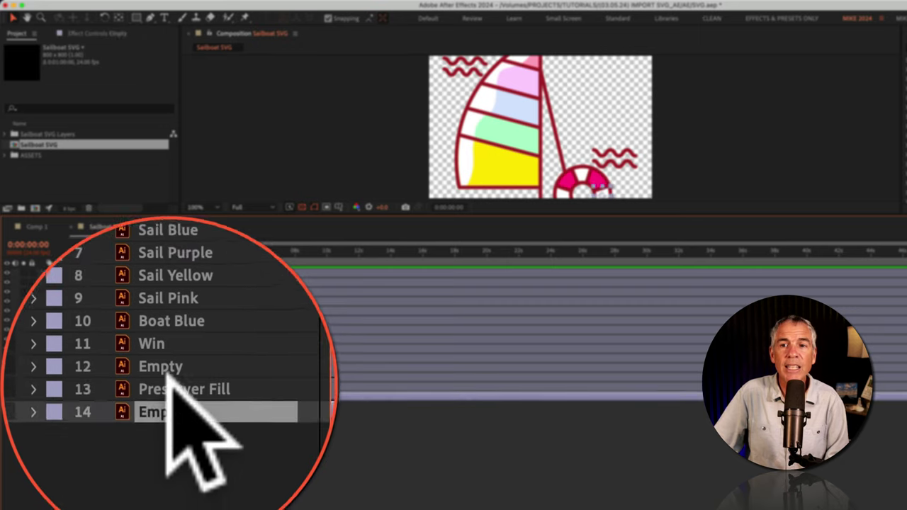
pyautogui.moveTo(165, 210); pyautogui.dragTo(165, 464)
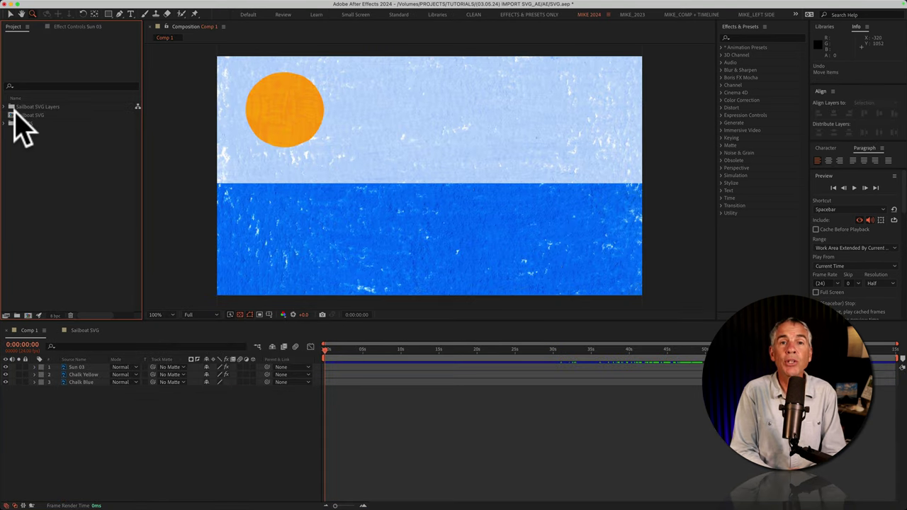
# Step: Add the Sailboat SVG composition to Comp 1 as its top layer, above the sea scene layers
pyautogui.moveTo(12, 112); pyautogui.dragTo(55, 343)
pyautogui.moveTo(130, 339); pyautogui.dragTo(132, 358)
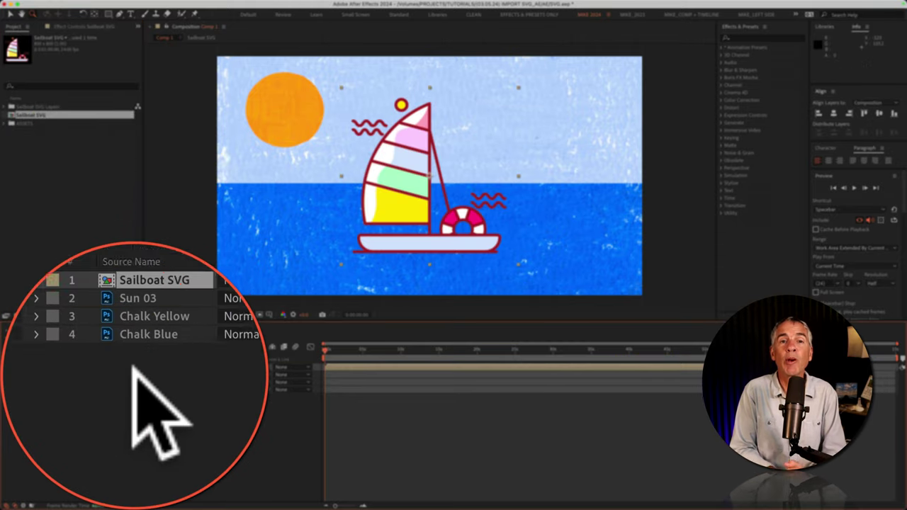
pyautogui.press('z')
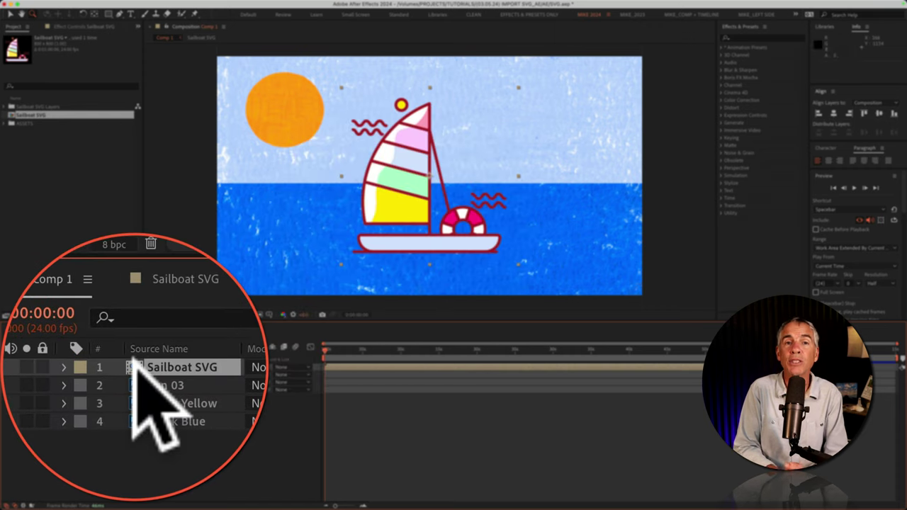
pyautogui.doubleClick(134, 360)
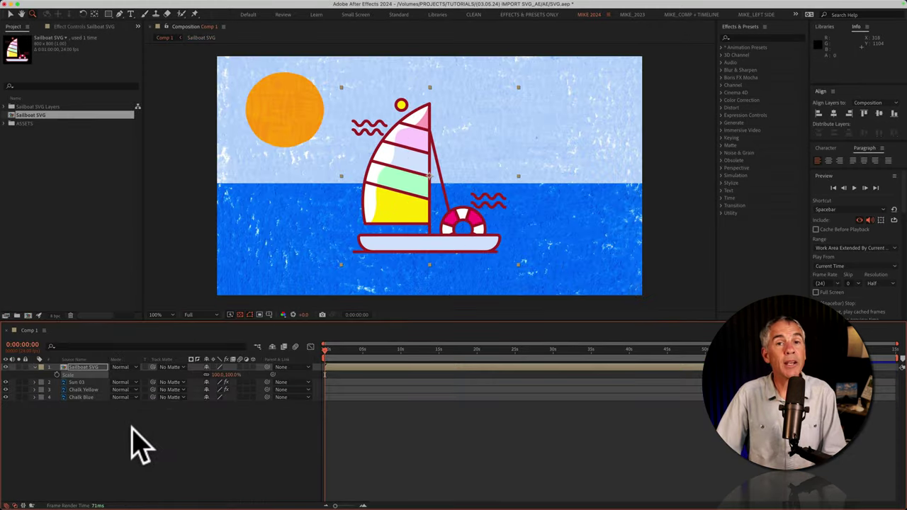
# Step: Deselect the boat layer, then scrub the Sailboat SVG Scale up to about 2121% to fill the frame
pyautogui.click(141, 428)
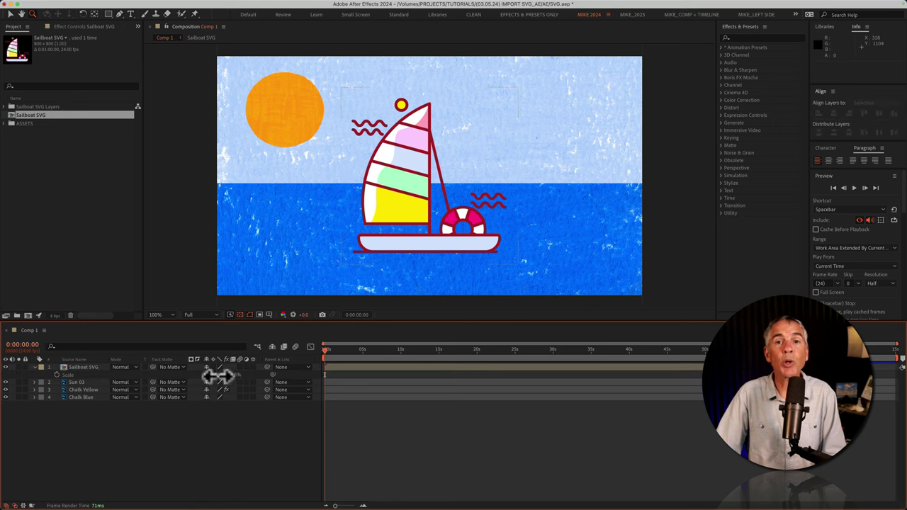
pyautogui.moveTo(220, 376); pyautogui.dragTo(875, 142)
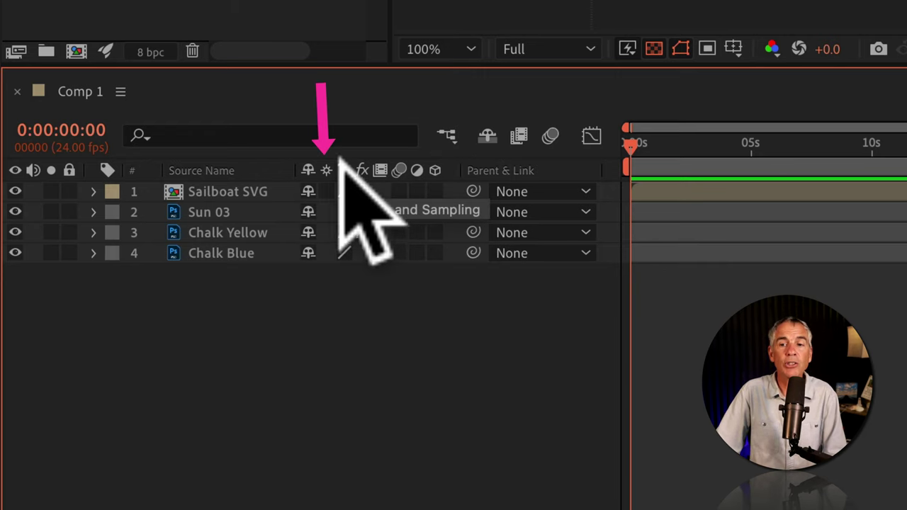
# Step: Check the timeline column options and dismiss them without changes
pyautogui.rightClick(338, 162)
pyautogui.moveTo(374, 254)
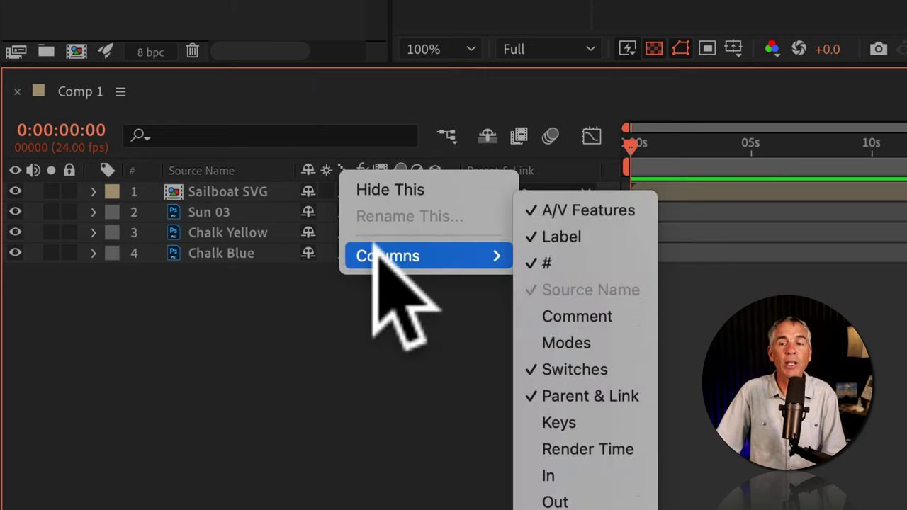
pyautogui.press('Escape')
# Step: Inside the Sailboat SVG precomp, turn on Continuously Rasterize for all 14 layers
pyautogui.doubleClick(178, 190)
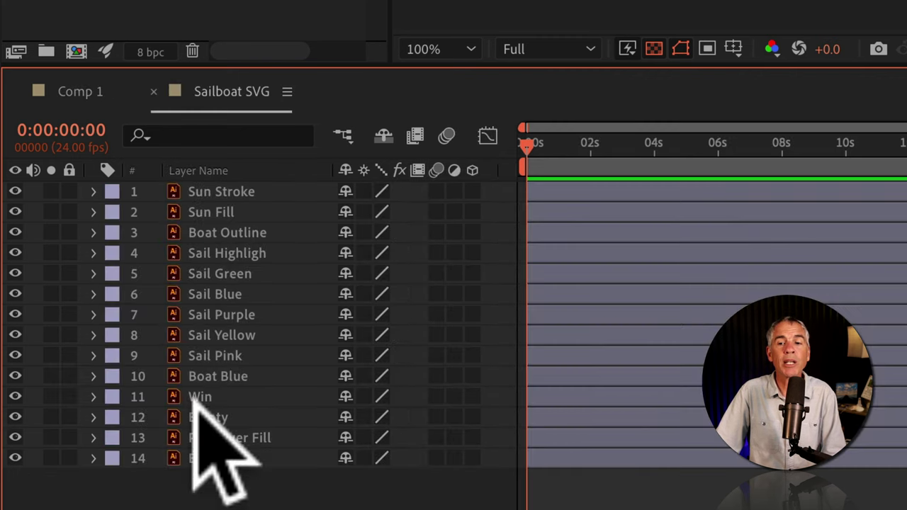
pyautogui.click(209, 459)
pyautogui.keyDown('shift'); pyautogui.click(239, 185); pyautogui.keyUp('shift')
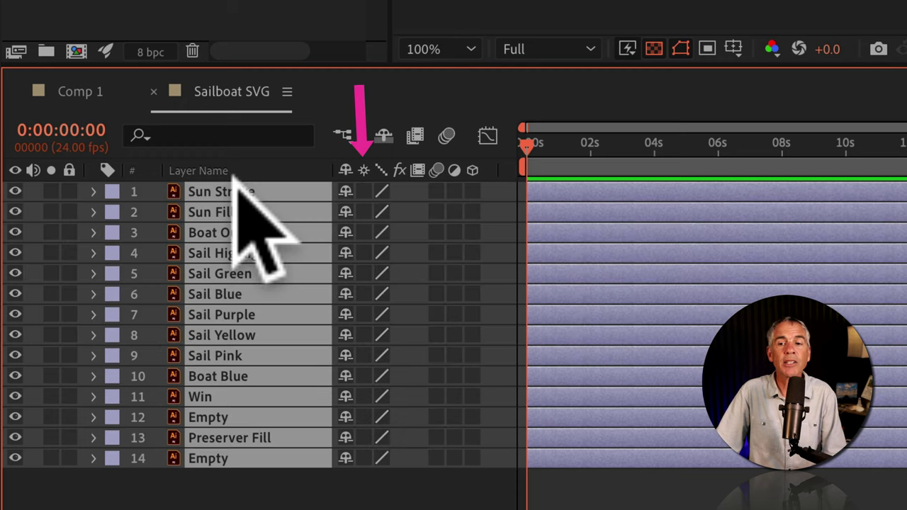
pyautogui.click(364, 191)
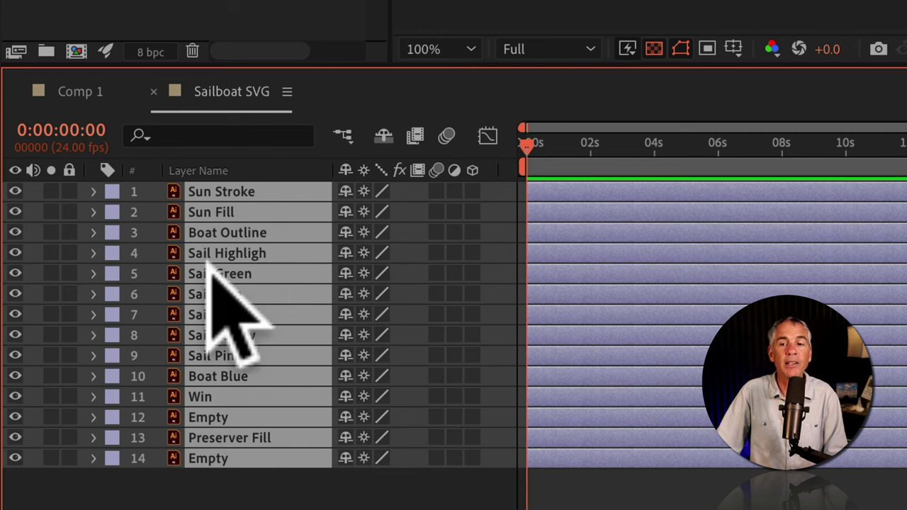
# Step: Back in Comp 1, show every layer's Scale and enable Collapse Transformations on Sailboat SVG
pyautogui.click(77, 93)
pyautogui.press('s')
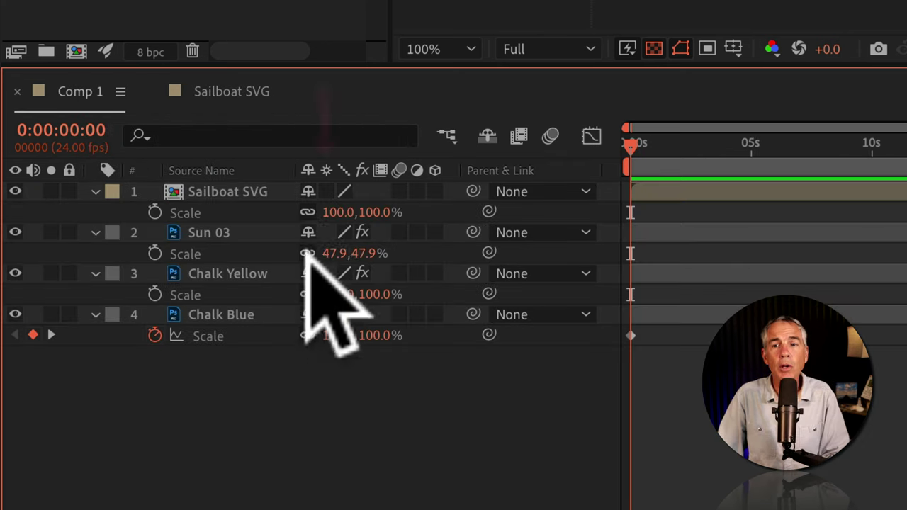
pyautogui.click(326, 191)
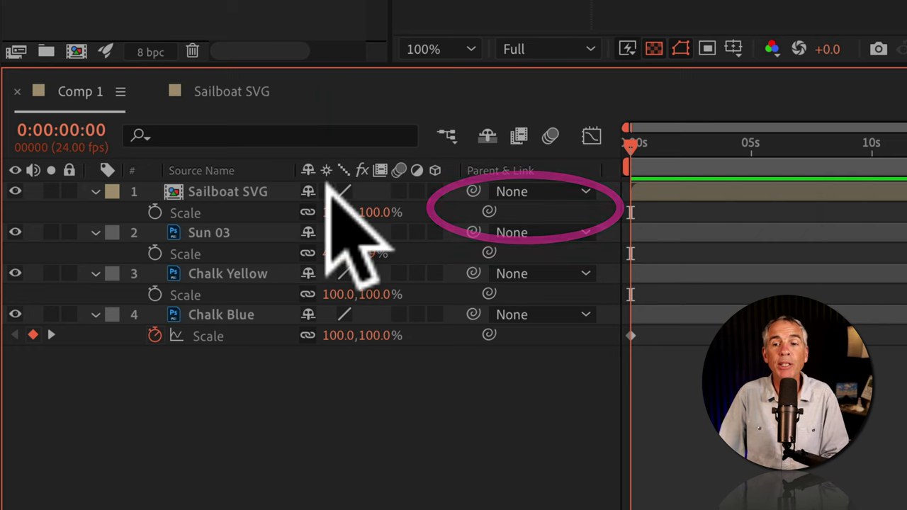